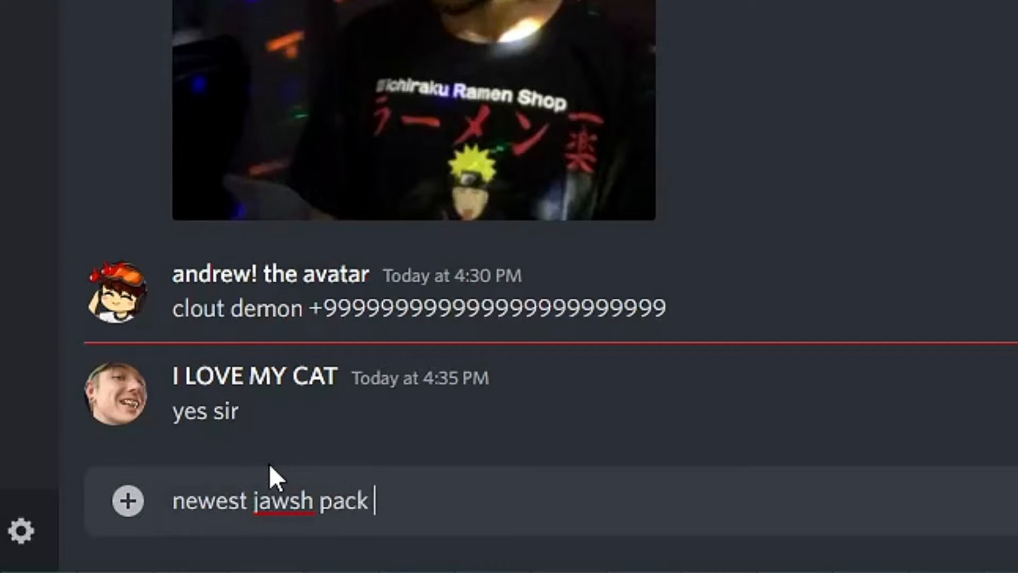
- Complete and send the chat message telling the group that the newest jawsh pack is good
{"action": "type", "text": "ly good bro"}
{"action": "key", "text": "Return"}
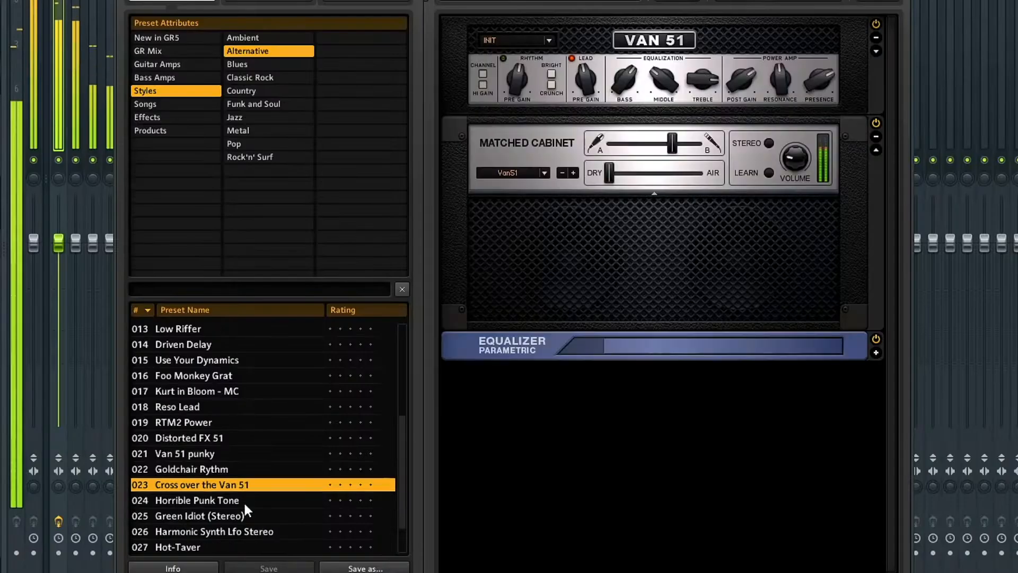
- In Guitar Rig, try the Alternative presets Harmonic Synth Lfo Stereo, Modern Gratifier and RTM2 Power on the loop
{"action": "scroll", "coordinate": [244, 503], "scroll_direction": "down", "scroll_amount": 2}
{"action": "left_click", "coordinate": [244, 501]}
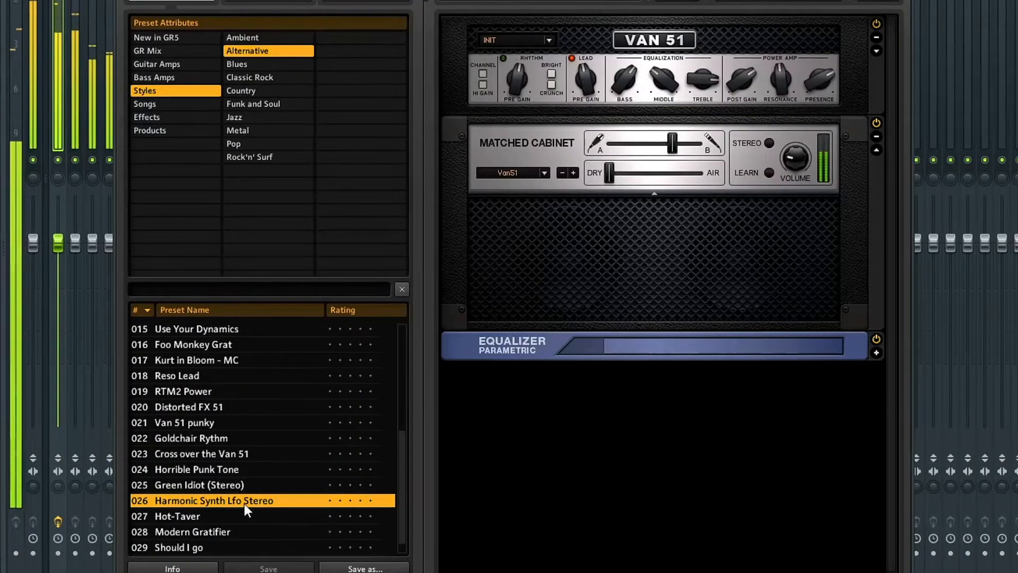
{"action": "scroll", "coordinate": [243, 498], "scroll_direction": "down", "scroll_amount": 1}
{"action": "left_click", "coordinate": [238, 518]}
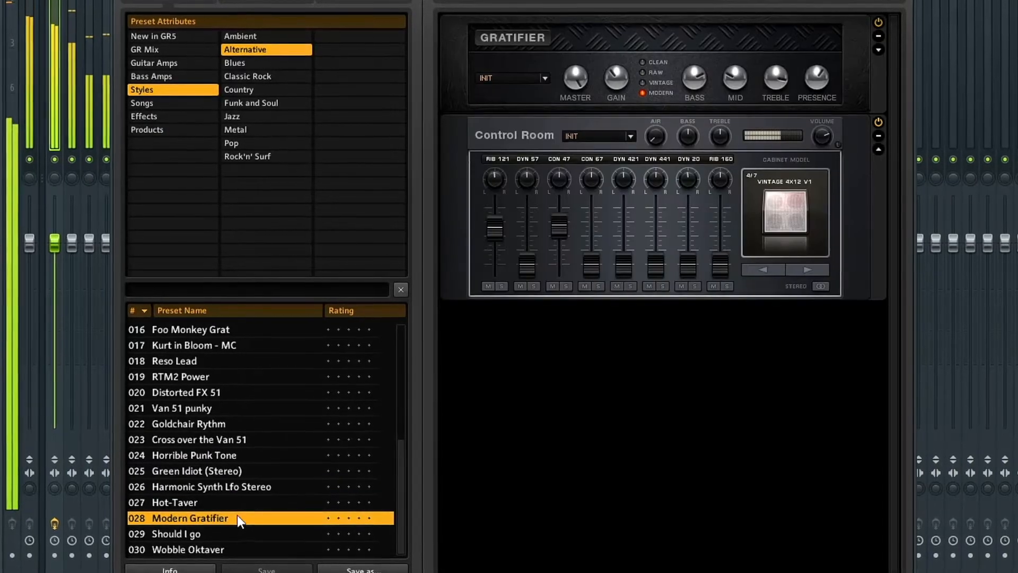
{"action": "left_click", "coordinate": [177, 378]}
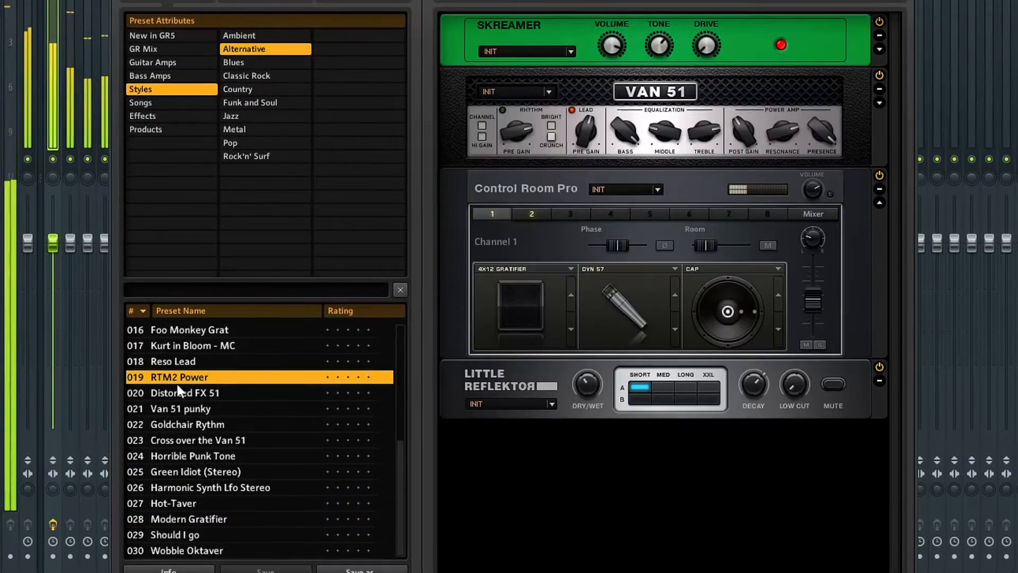
- Filter the presets to Funk and Soul and try Rotatin' and Classic 70's Wah
{"action": "left_click", "coordinate": [277, 103]}
{"action": "left_click", "coordinate": [229, 347]}
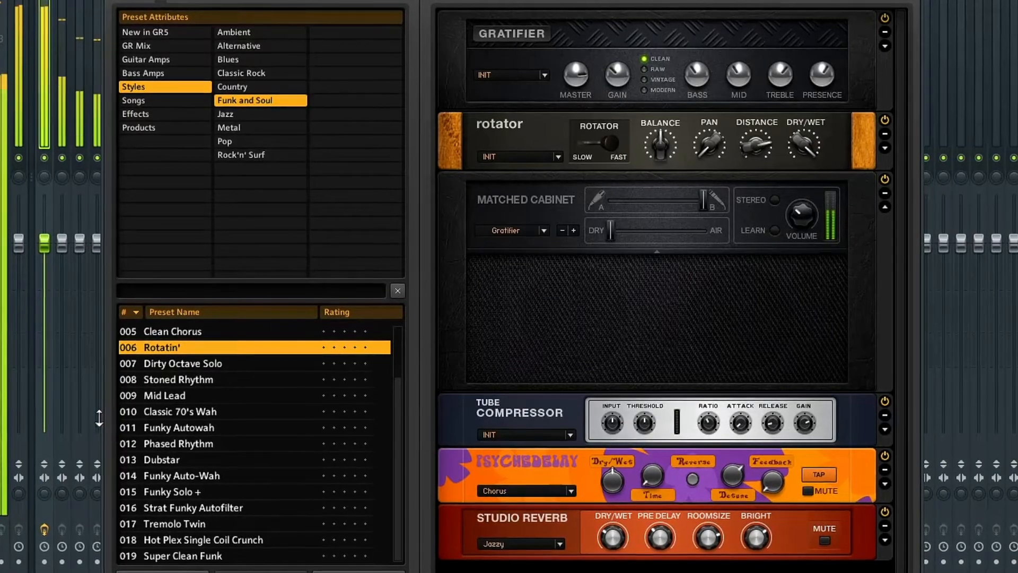
{"action": "left_click", "coordinate": [209, 412]}
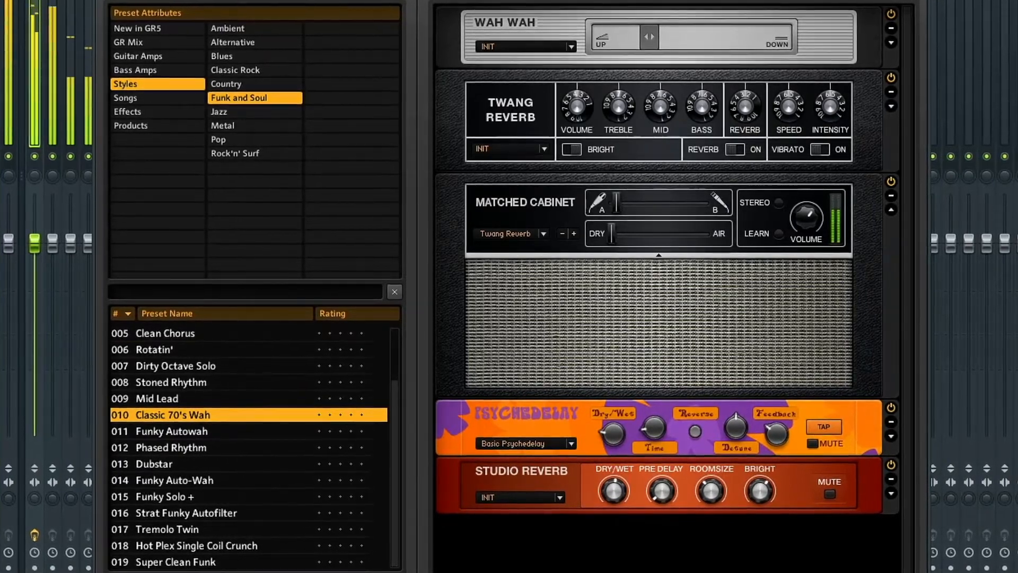
- Filter the presets to Classic Rock and try Billy Modern Sharp, One May and Billy Dual Grange
{"action": "left_click", "coordinate": [256, 408]}
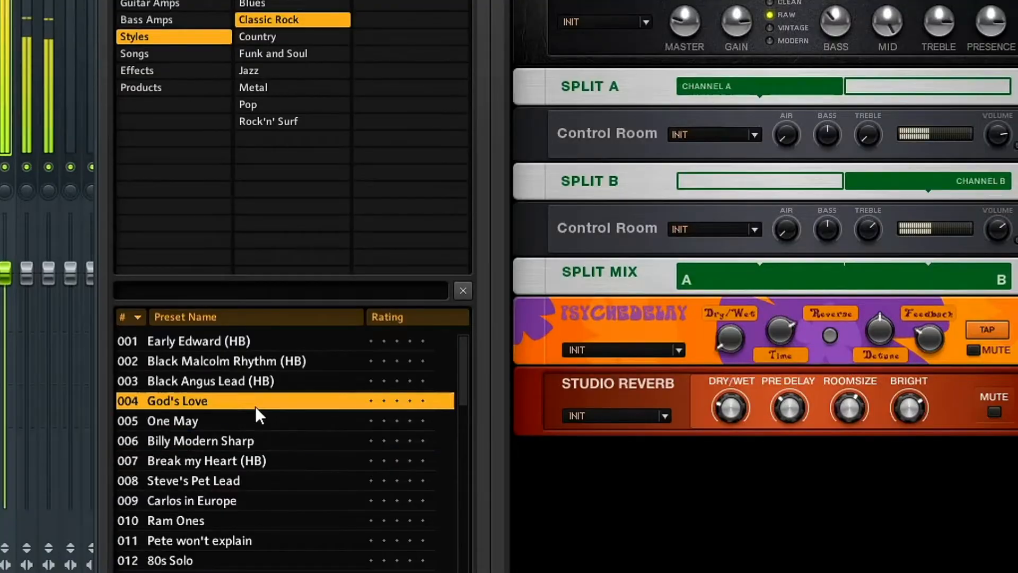
{"action": "left_click", "coordinate": [237, 436]}
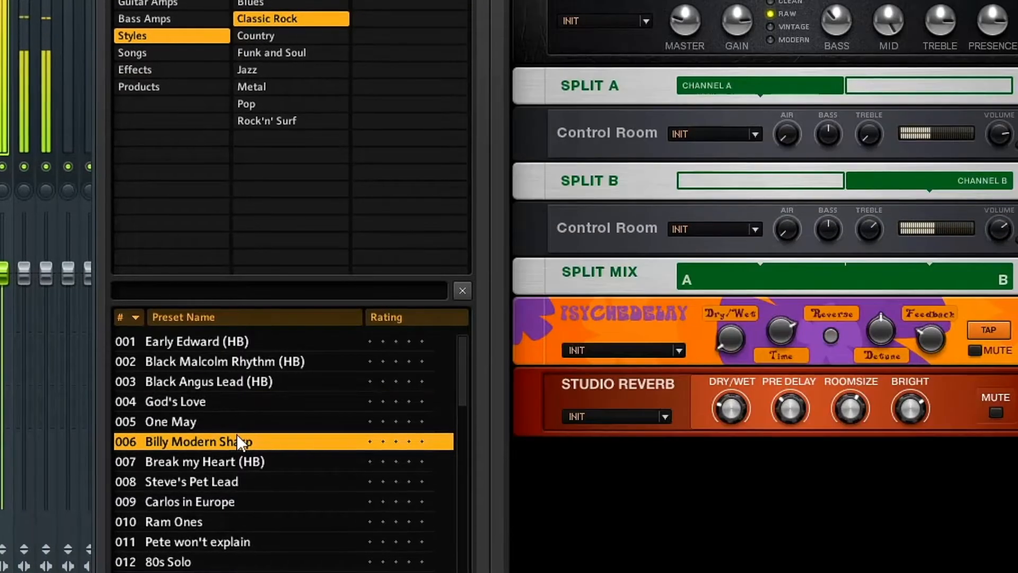
{"action": "left_click", "coordinate": [243, 421]}
{"action": "scroll", "coordinate": [236, 414], "scroll_direction": "down", "scroll_amount": 1}
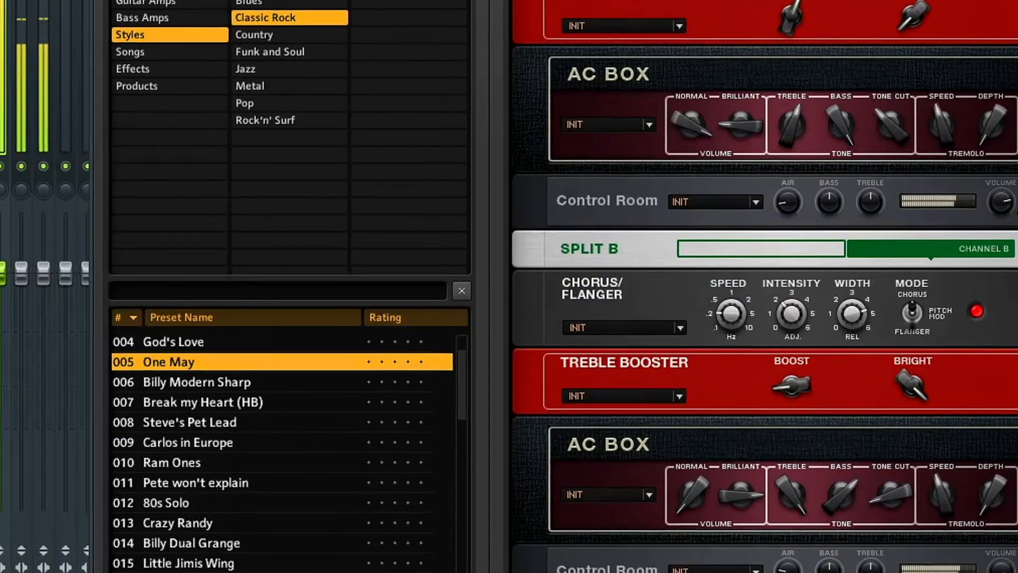
{"action": "left_click", "coordinate": [212, 488]}
{"action": "left_click", "coordinate": [214, 496]}
{"action": "left_click", "coordinate": [202, 546]}
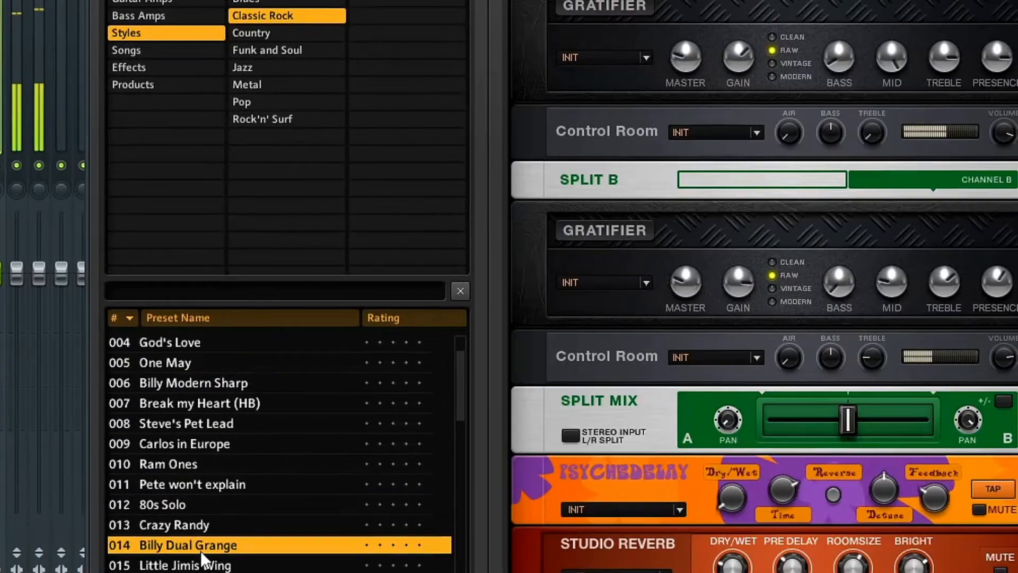
- Load further Classic Rock presets, including Little Jimis Wing and Rhapsody Lead
{"action": "scroll", "coordinate": [201, 551], "scroll_direction": "down", "scroll_amount": 1}
{"action": "left_click", "coordinate": [211, 524]}
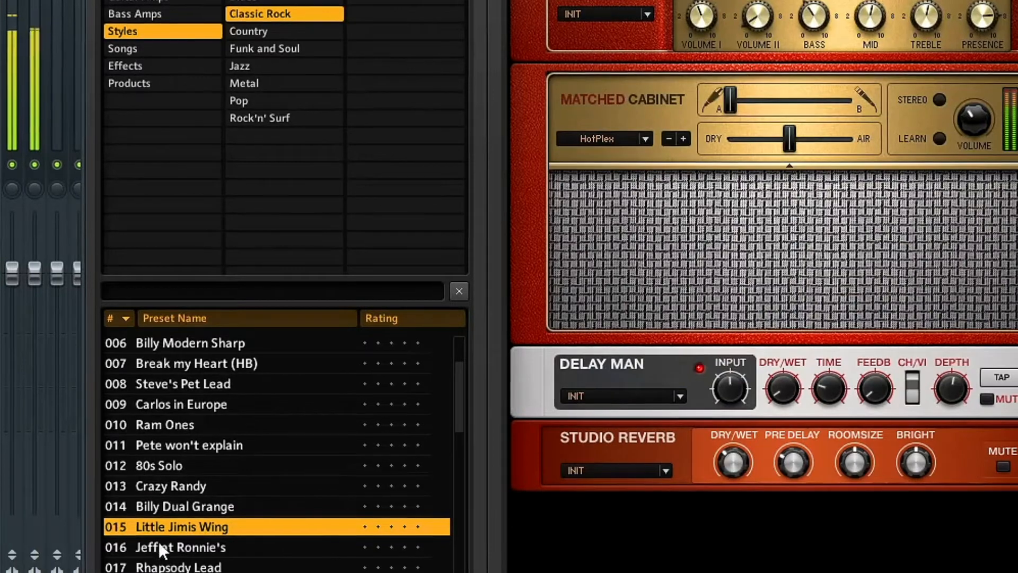
{"action": "left_click", "coordinate": [161, 565]}
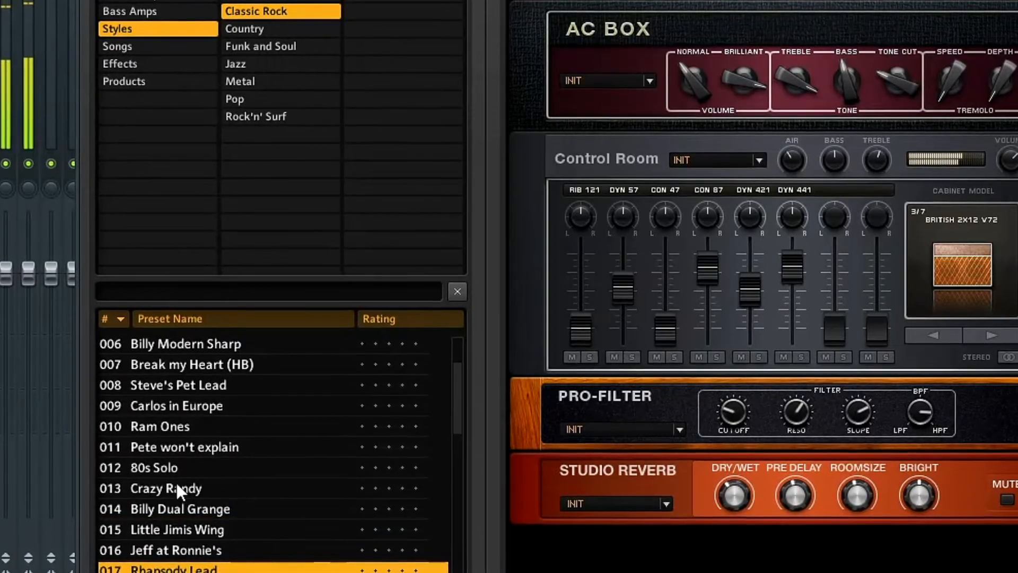
{"action": "scroll", "coordinate": [167, 546], "scroll_direction": "down", "scroll_amount": 1}
{"action": "left_click", "coordinate": [186, 546]}
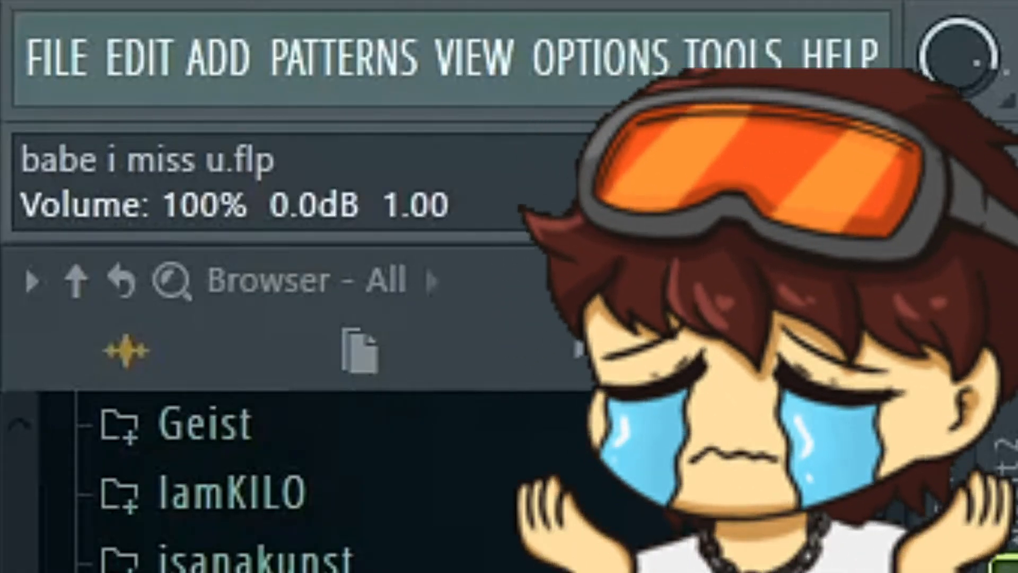
- Switch from Blues to the Funk and Soul presets and try Stoned Rhythm, Rotatin' and The Bridge
{"action": "scroll", "coordinate": [960, 55], "scroll_direction": "down", "scroll_amount": 3}
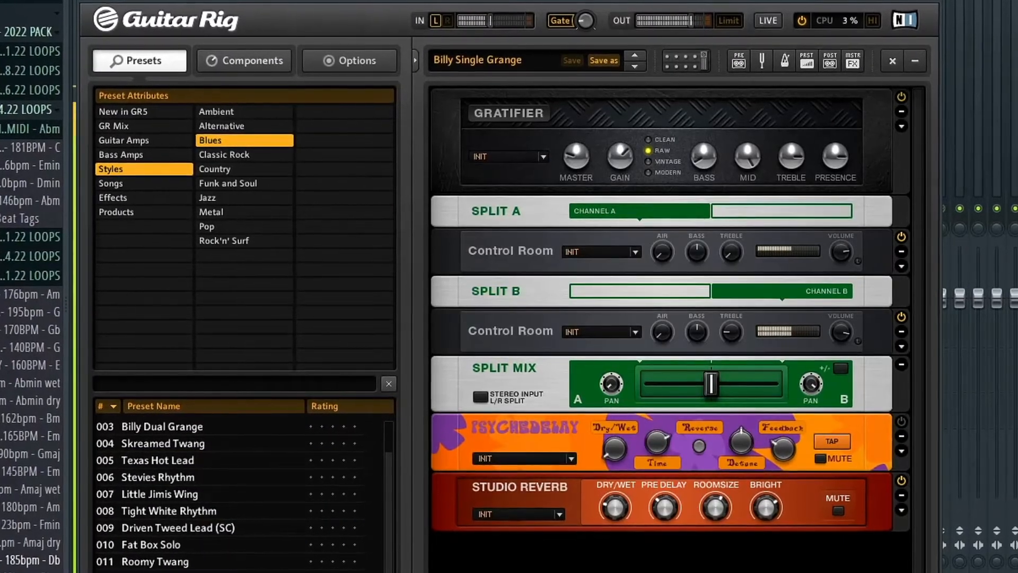
{"action": "left_click", "coordinate": [249, 183]}
{"action": "left_click", "coordinate": [159, 511]}
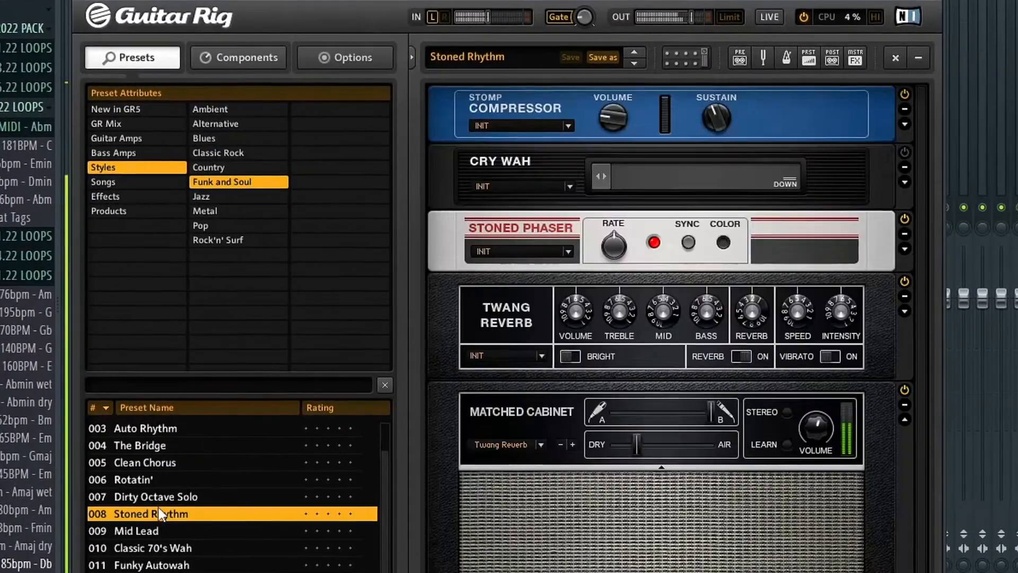
{"action": "left_click", "coordinate": [172, 481]}
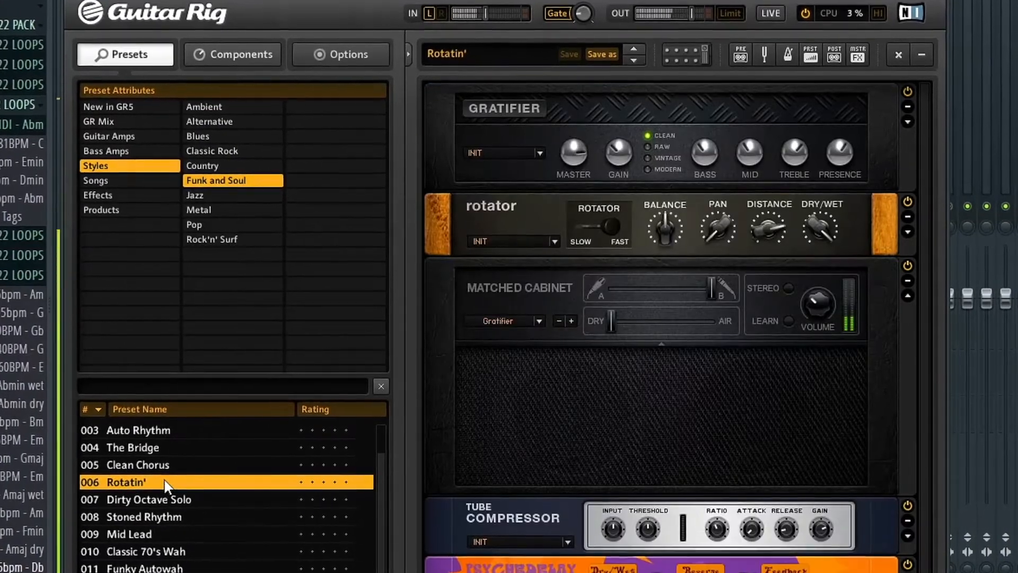
{"action": "left_click", "coordinate": [162, 448]}
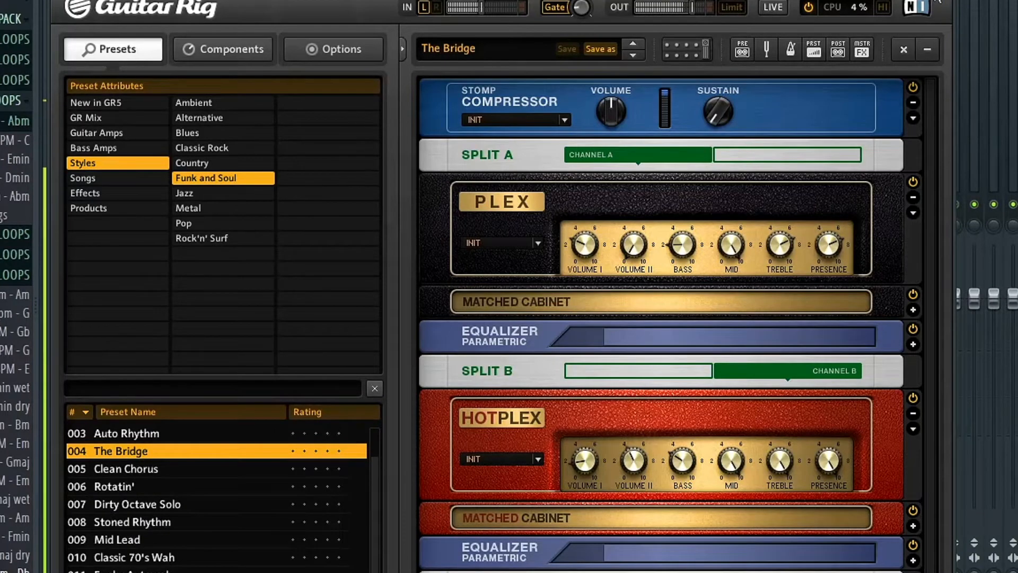
- Filter the presets to Pop, try Bubbly Rhythm and Tremolo Twang, and load Prince in the Rain
{"action": "left_click", "coordinate": [183, 222]}
{"action": "left_click", "coordinate": [132, 539]}
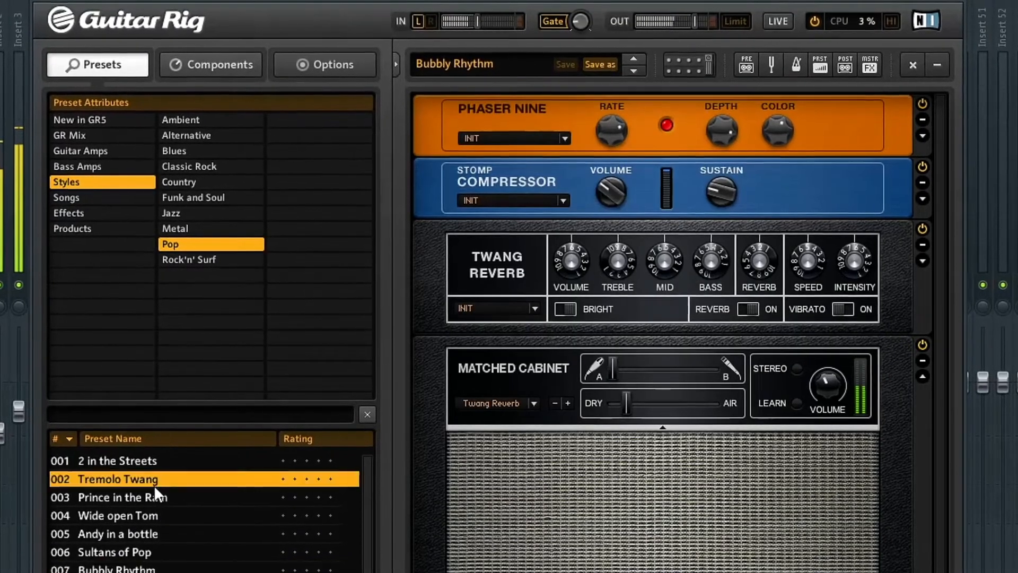
{"action": "left_click", "coordinate": [154, 482]}
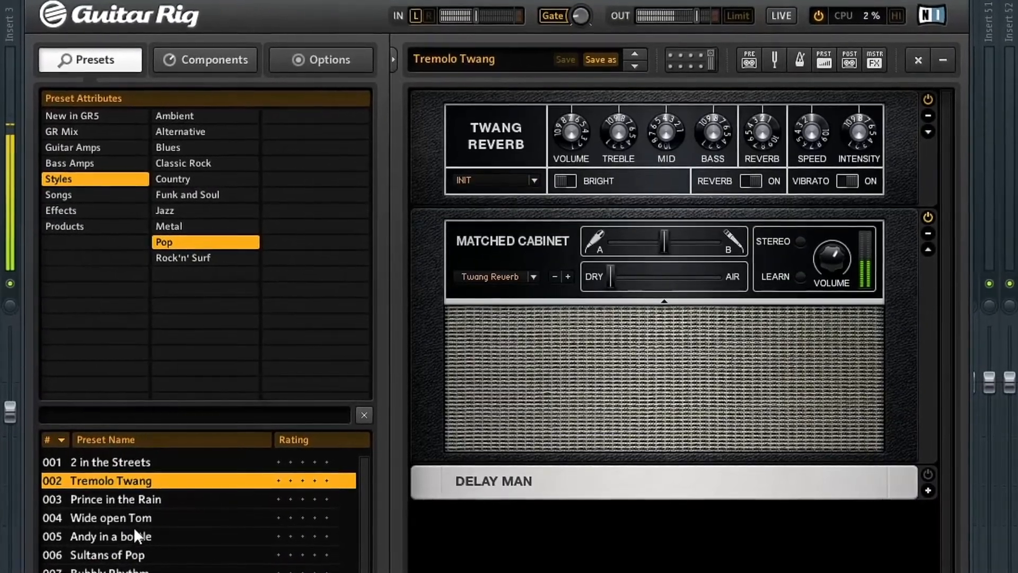
{"action": "left_click", "coordinate": [164, 499]}
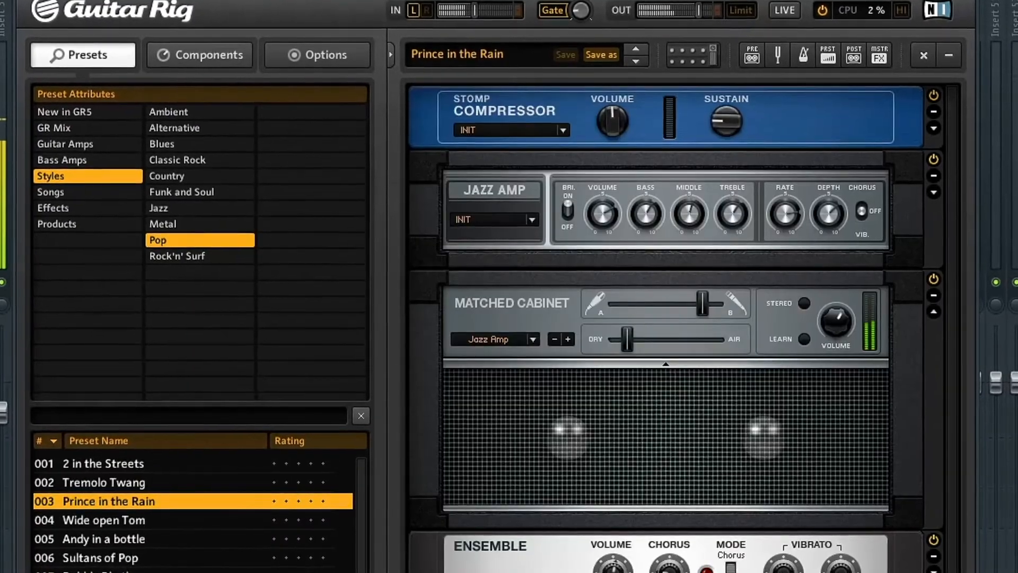
- Sync the 172 BPM (11) break sample to the project by entering its tempo as 172 BPM for time stretching
{"action": "scroll", "coordinate": [191, 514], "scroll_direction": "down", "scroll_amount": 2}
{"action": "right_click", "coordinate": [413, 100]}
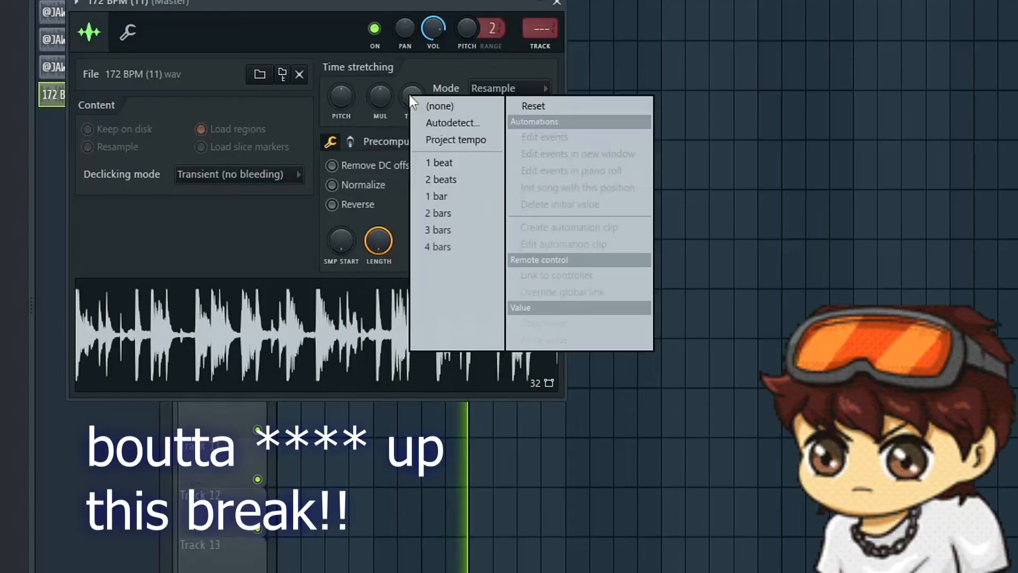
{"action": "left_click", "coordinate": [463, 122]}
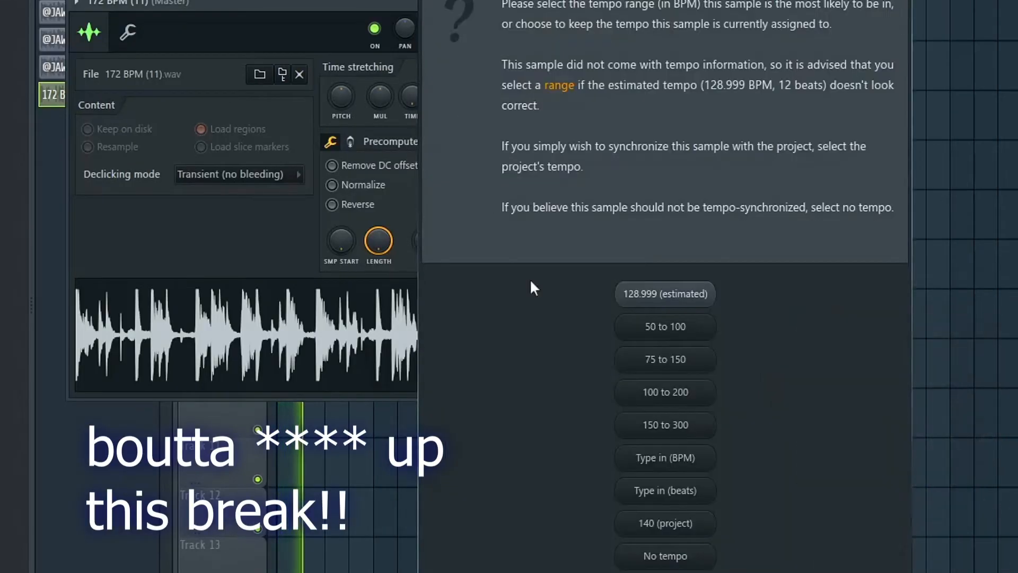
{"action": "left_click", "coordinate": [661, 459]}
{"action": "type", "text": "1721"}
{"action": "key", "text": "BackSpace"}
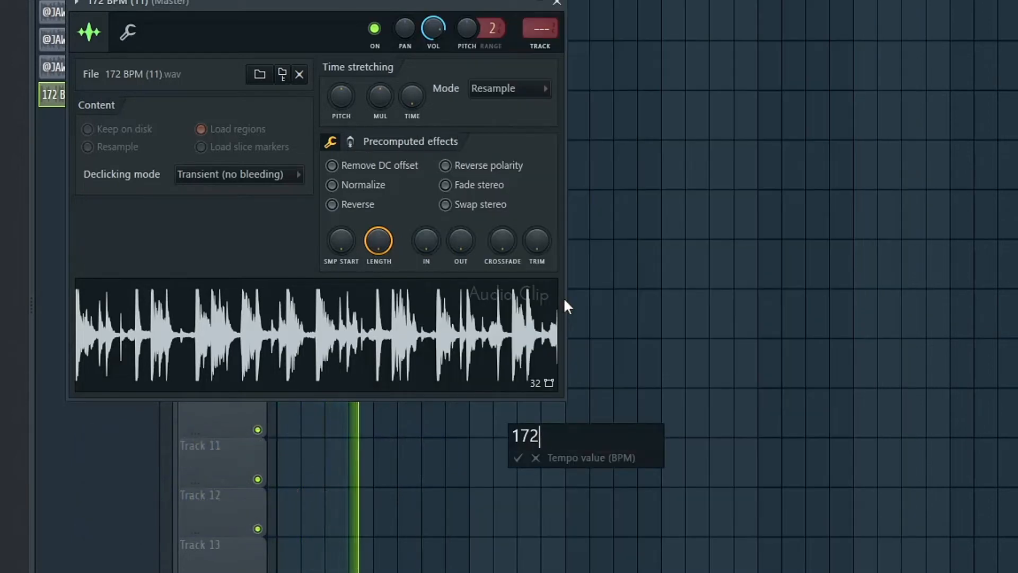
{"action": "key", "text": "Return"}
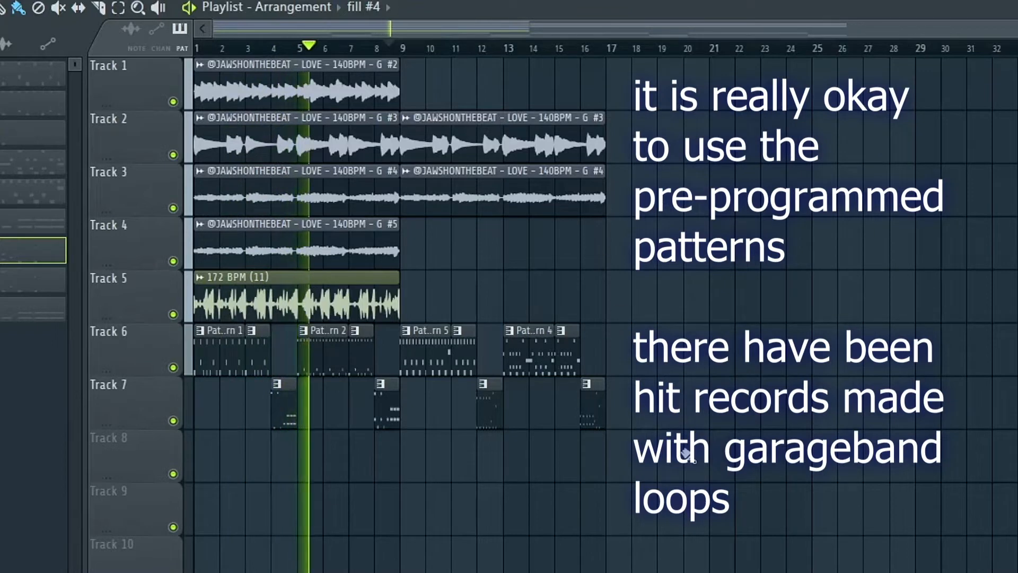
- Move the Pattern 4 clips and their fill to bar 21 in the playlist, and select the Pattern 5 clips with their fill
{"action": "left_click_drag", "start_coordinate": [679, 480], "coordinate": [523, 272]}
{"action": "left_click_drag", "start_coordinate": [509, 365], "coordinate": [718, 387]}
{"action": "left_click_drag", "start_coordinate": [576, 347], "coordinate": [425, 412]}
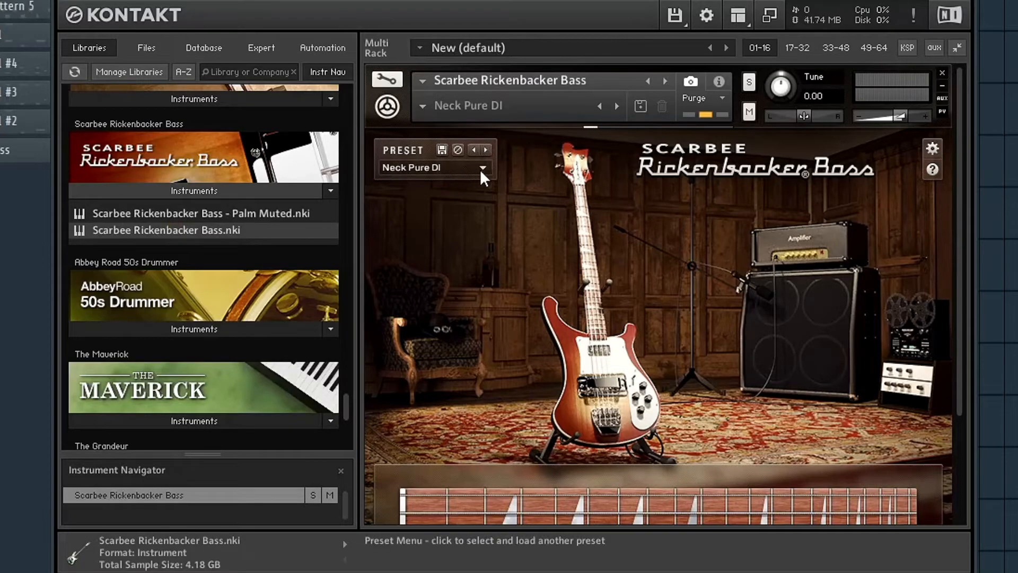
- In Kontakt, choose the Cruncher sound for the Scarbee Rickenbacker Bass
{"action": "left_click", "coordinate": [483, 174]}
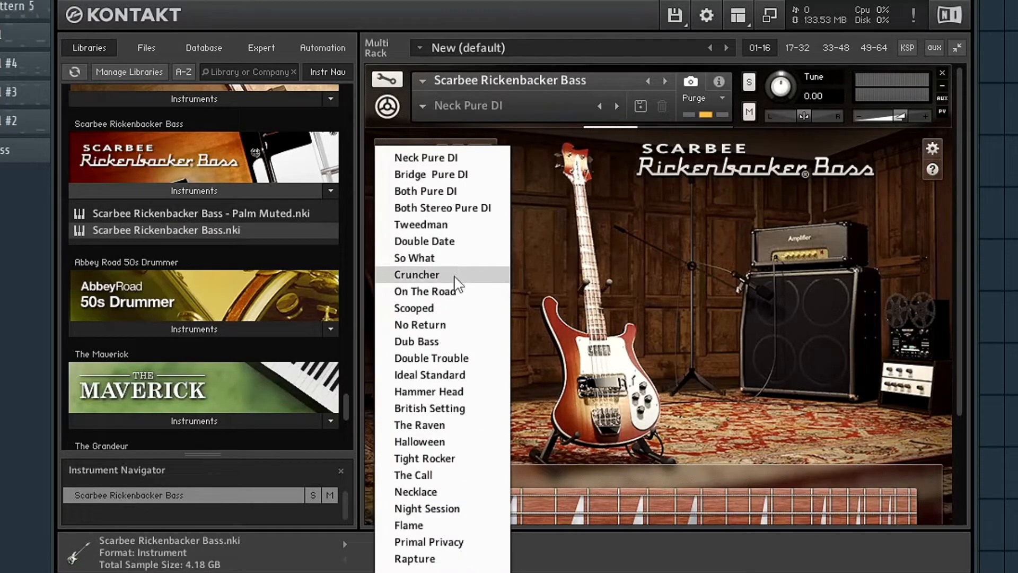
{"action": "left_click", "coordinate": [454, 275]}
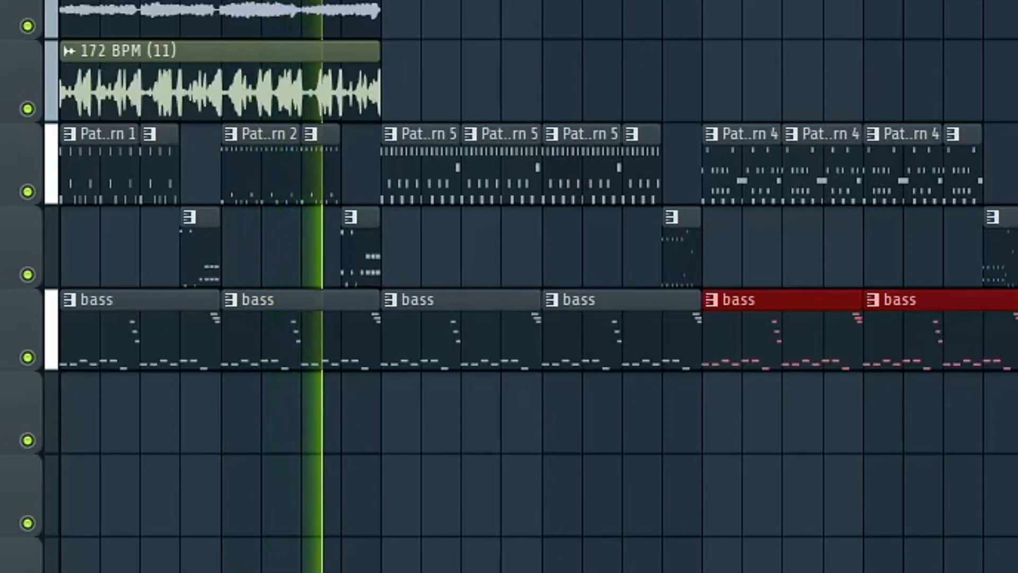
- Close the channel settings of the 172 BPM (10) break sample
{"action": "right_click", "coordinate": [1, 1]}
{"action": "left_click", "coordinate": [3, 26]}
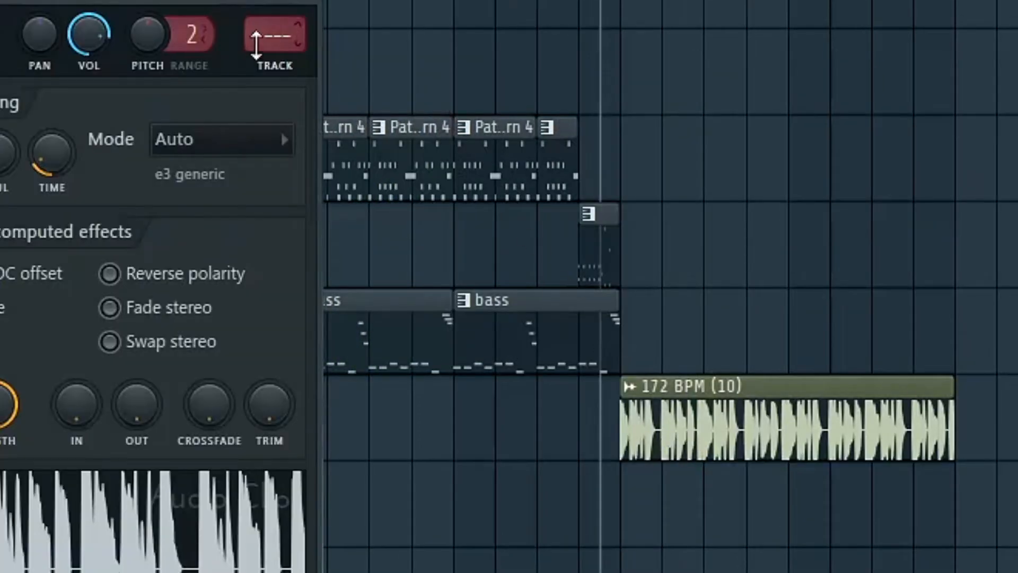
{"action": "scroll", "coordinate": [278, 32], "scroll_direction": "up", "scroll_amount": 1}
{"action": "scroll", "coordinate": [278, 32], "scroll_direction": "up", "scroll_amount": 4}
{"action": "key", "text": "space"}
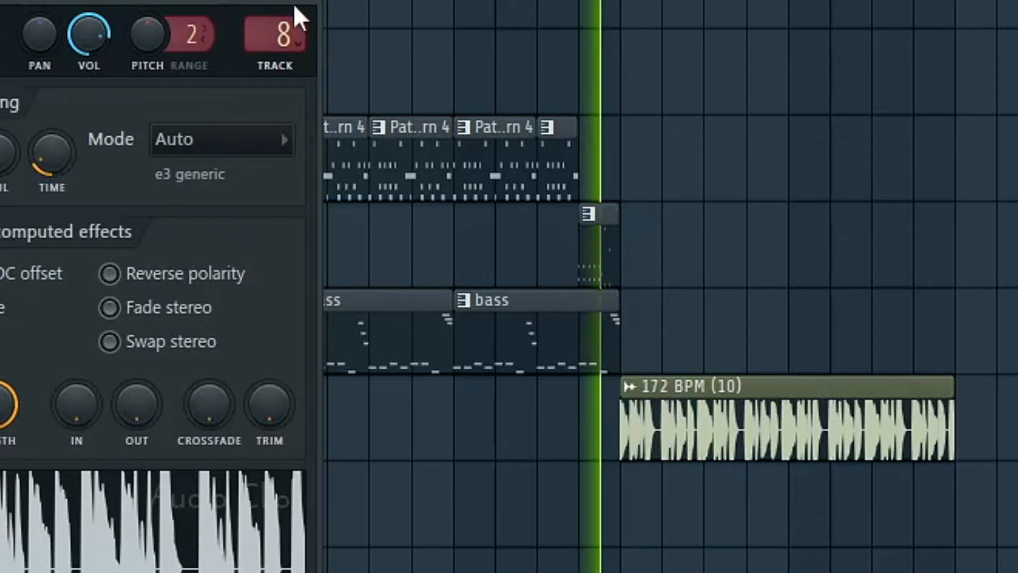
{"action": "left_click", "coordinate": [314, 2]}
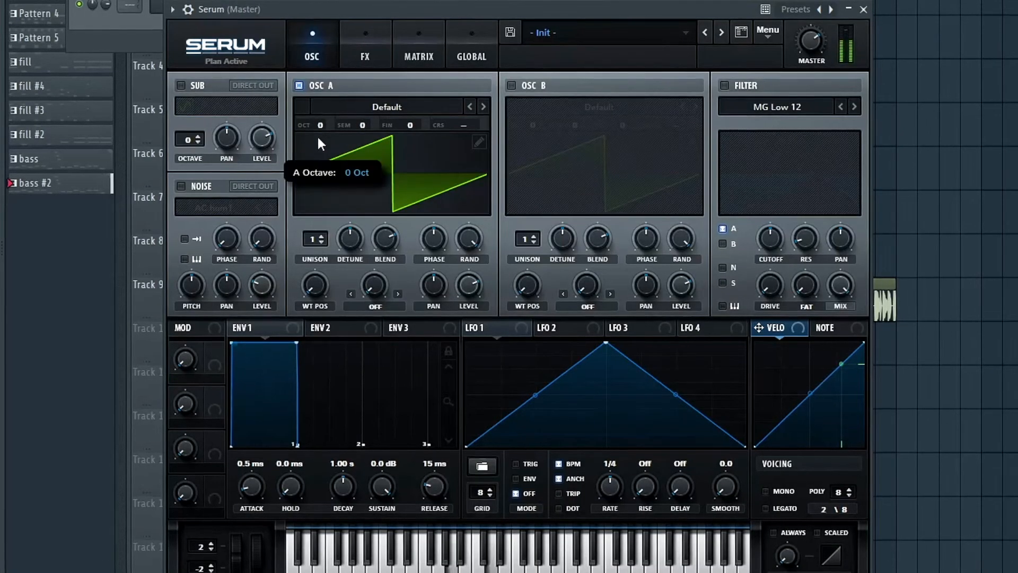
- In Serum, set oscillator A to octave -1 with 7 unison voices and enable the sub oscillator at octave -2
{"action": "left_click_drag", "start_coordinate": [320, 143], "coordinate": [307, 175]}
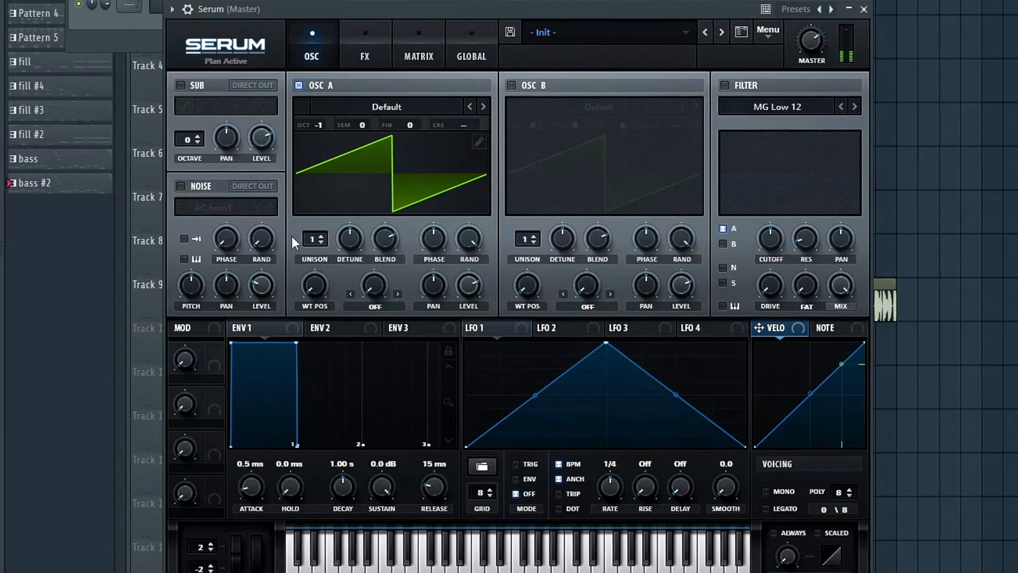
{"action": "left_click_drag", "start_coordinate": [311, 243], "coordinate": [309, 157]}
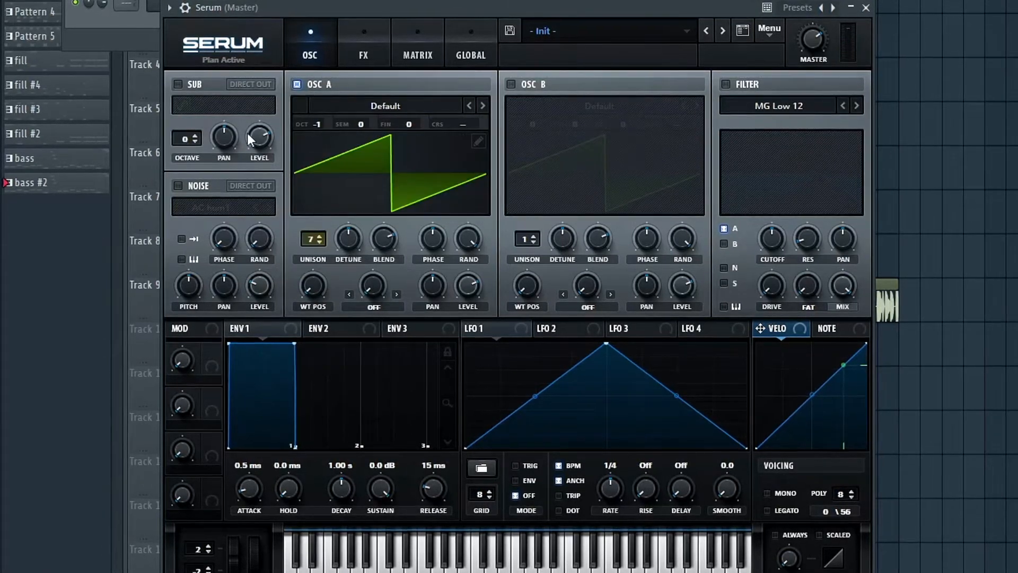
{"action": "left_click", "coordinate": [177, 85]}
{"action": "left_click_drag", "start_coordinate": [188, 141], "coordinate": [183, 152]}
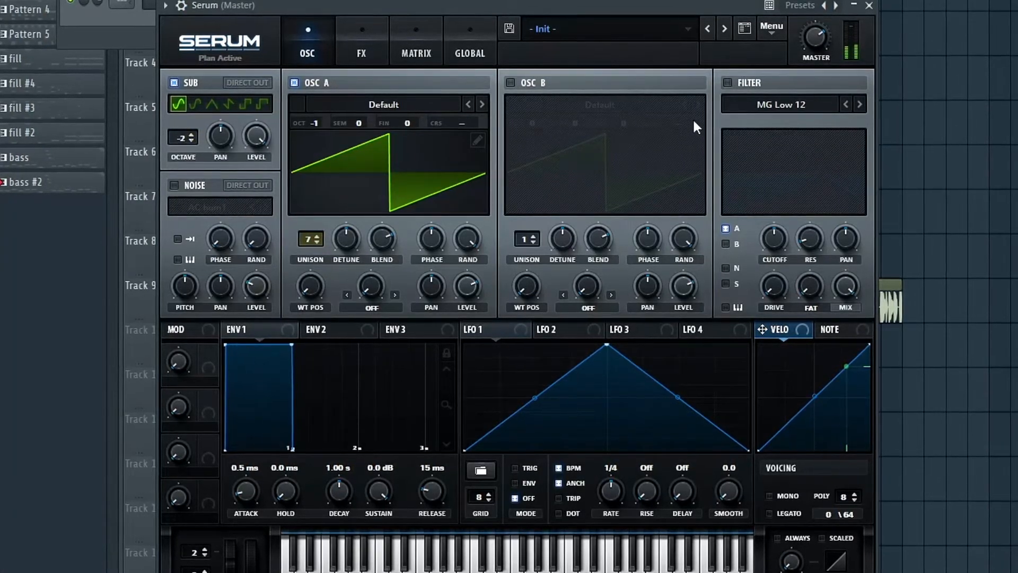
- Enable oscillator B and set it to octave -1, +7 semitones and 5 unison voices
{"action": "left_click", "coordinate": [512, 82]}
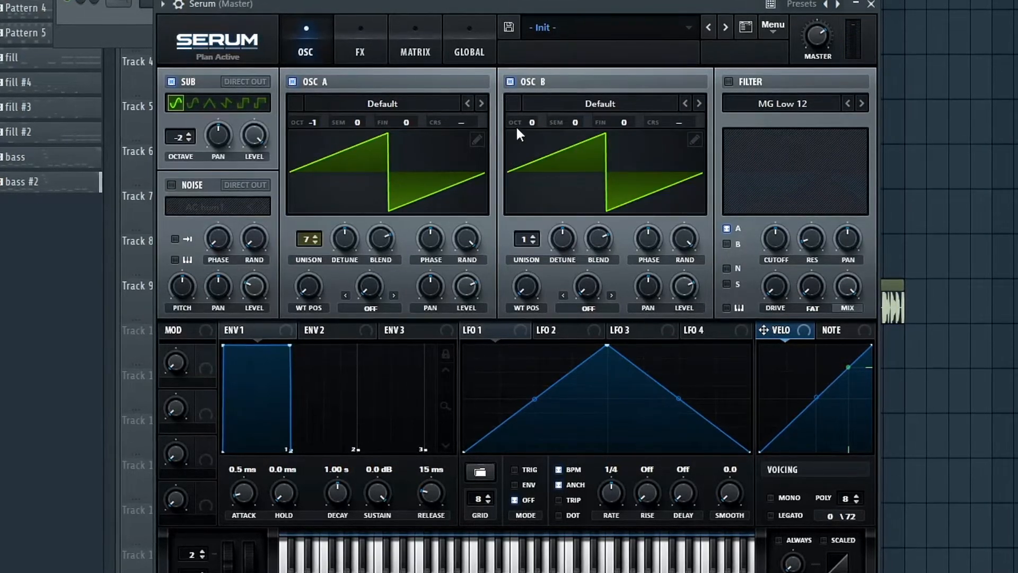
{"action": "left_click_drag", "start_coordinate": [533, 123], "coordinate": [522, 159]}
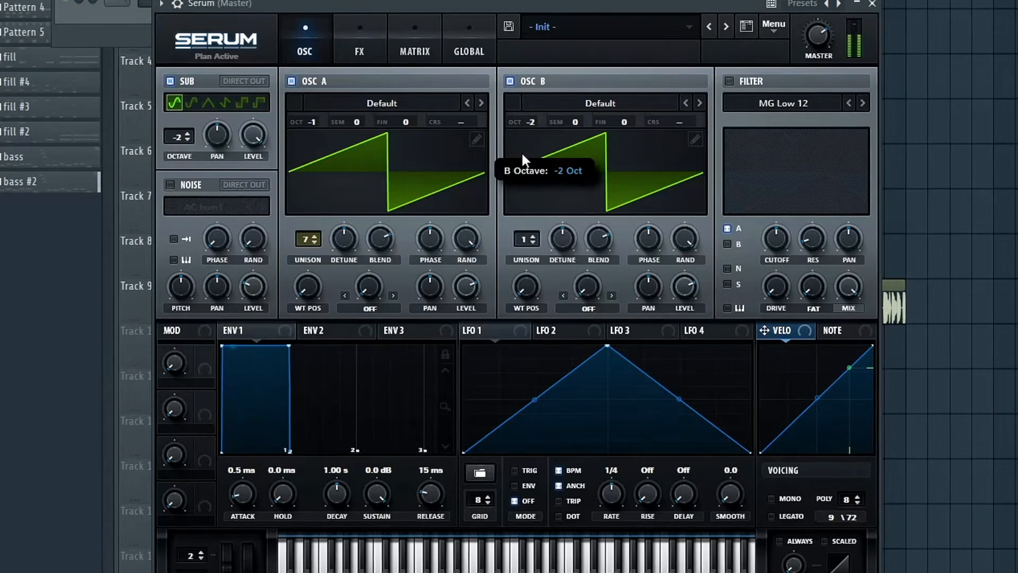
{"action": "left_click_drag", "start_coordinate": [531, 122], "coordinate": [582, 65]}
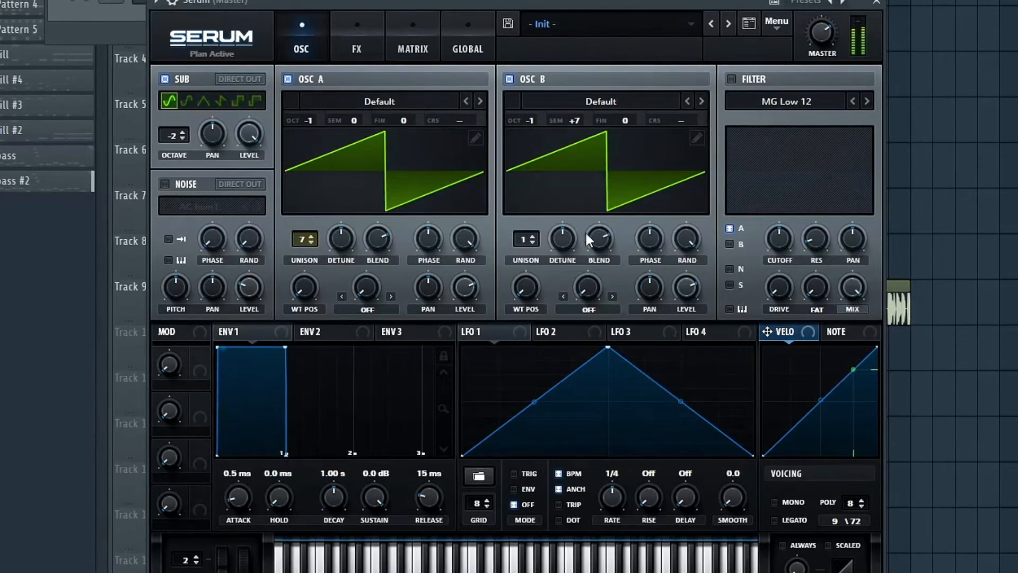
{"action": "left_click_drag", "start_coordinate": [515, 232], "coordinate": [530, 187]}
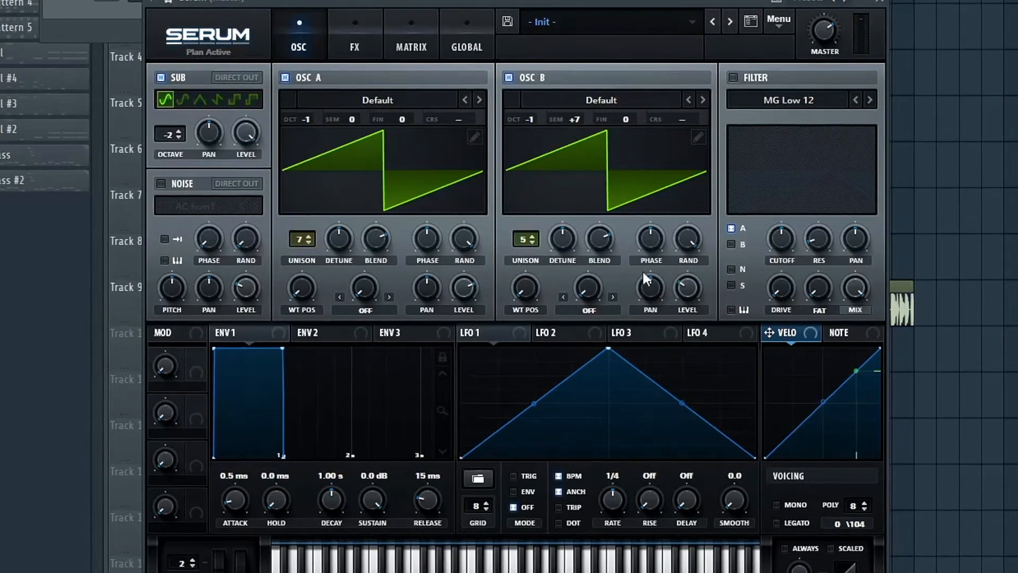
- Enable mono voicing for the Serum patch
{"action": "left_click", "coordinate": [778, 505]}
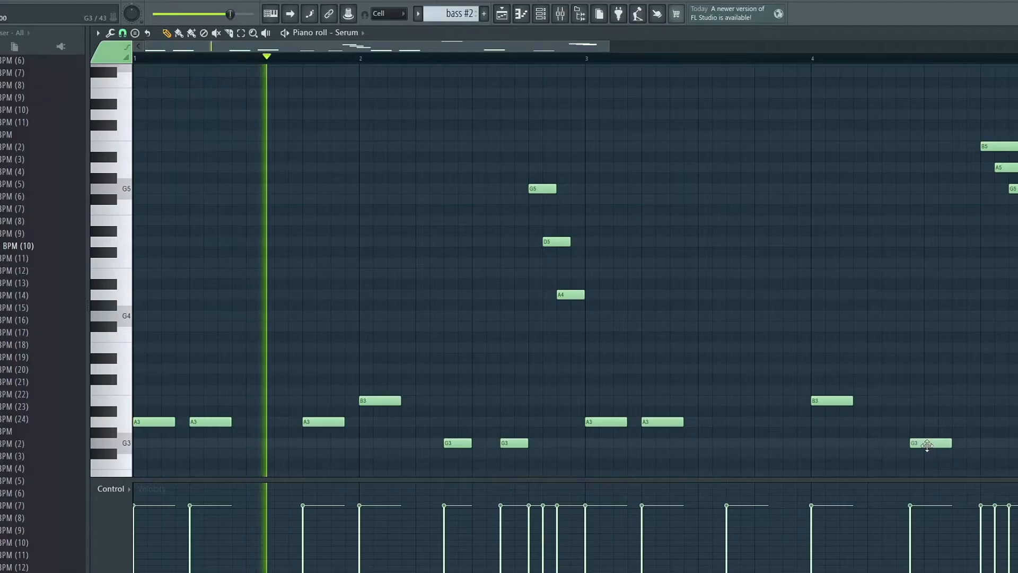
- In the bass #2 pattern for Serum, move the G3 note in bar 4 slightly earlier
{"action": "mouse_move", "coordinate": [937, 440]}
{"action": "left_mouse_down"}
{"action": "mouse_move", "coordinate": [909, 439]}
{"action": "mouse_move", "coordinate": [920, 439]}
{"action": "left_mouse_up"}
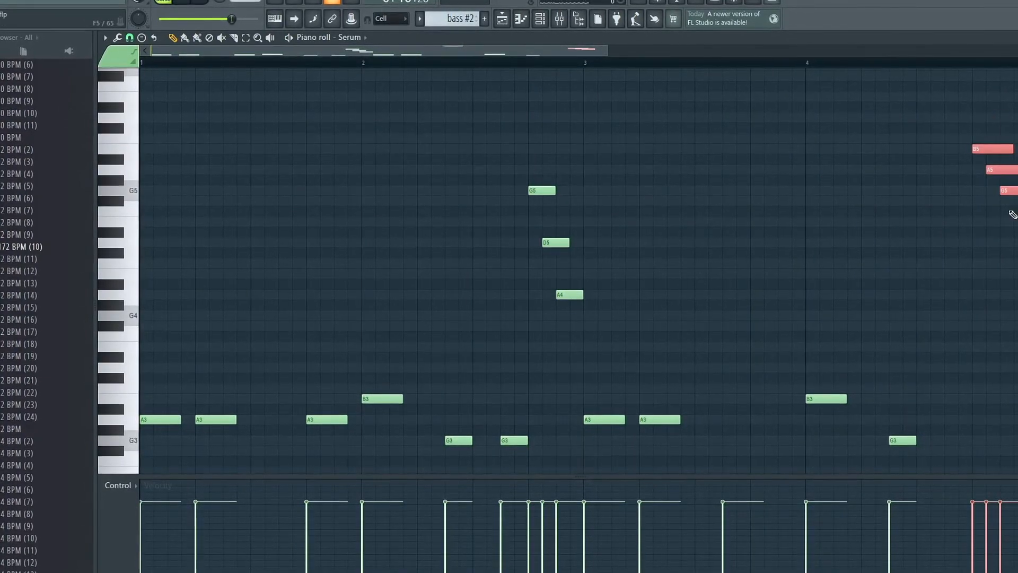
{"action": "scroll", "coordinate": [987, 155], "scroll_direction": "up", "scroll_amount": 2}
{"action": "scroll", "coordinate": [987, 155], "scroll_direction": "up", "scroll_amount": 5}
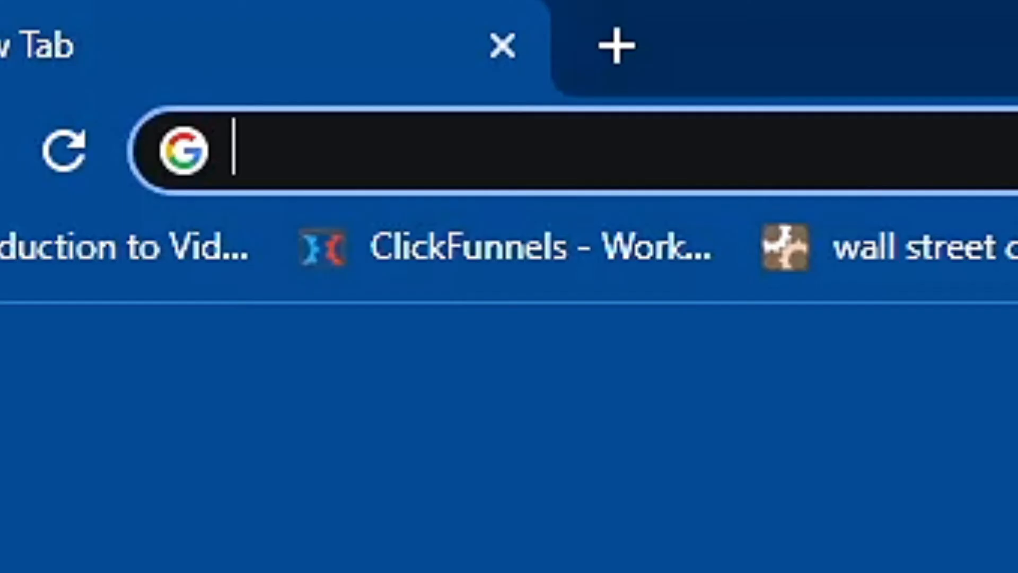
- Switch to the web browser, search for punk guitar loops and open an entry from the dreamrprod store's kits
{"action": "type", "text": "punk guitart"}
{"action": "key", "text": "BackSpace"}
{"action": "type", "text": "loo"}
{"action": "key", "text": "Return"}
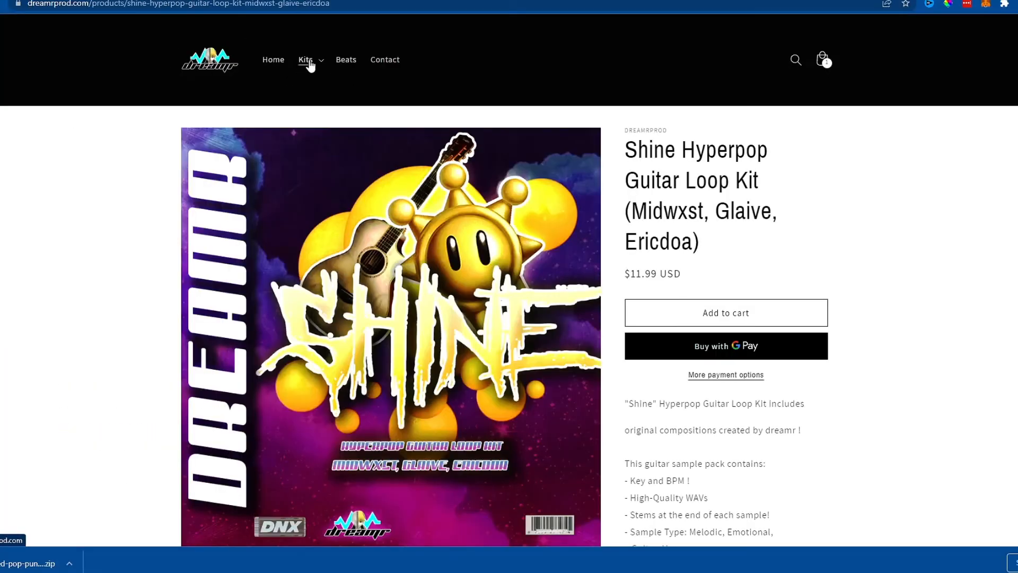
{"action": "left_click", "coordinate": [355, 104]}
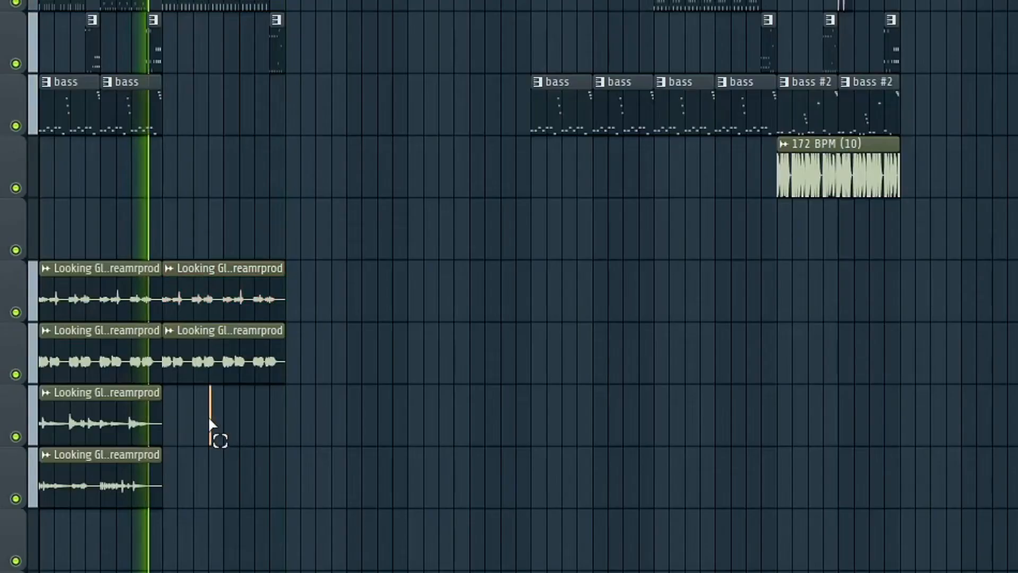
- Back in the FL Studio playlist, delete the repeated clip from the second Looking Gl..reamrprod loop track
{"action": "left_click_drag", "start_coordinate": [216, 437], "coordinate": [143, 456]}
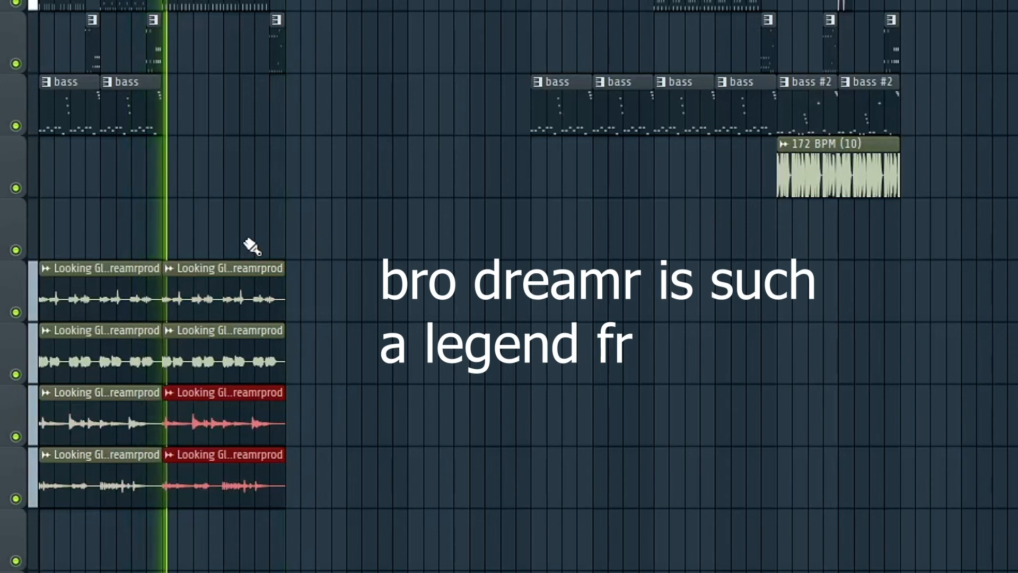
{"action": "right_click", "coordinate": [224, 378]}
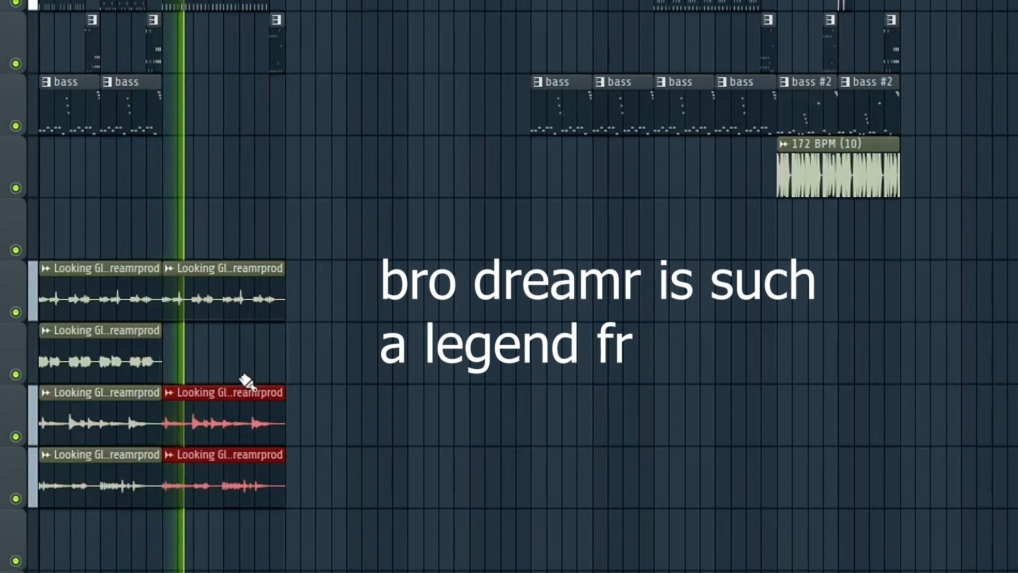